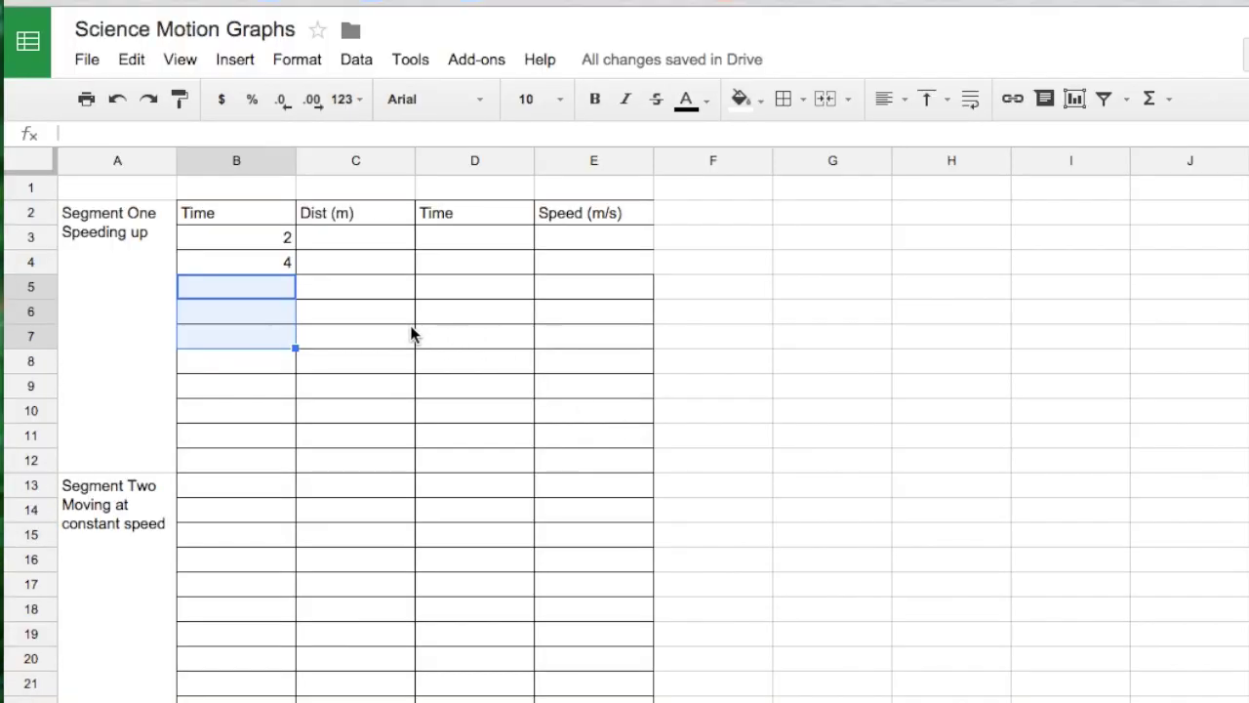
- Enter 6 and 8 in cells B5 and B6 to continue the first Time column
left_click(157, 273)
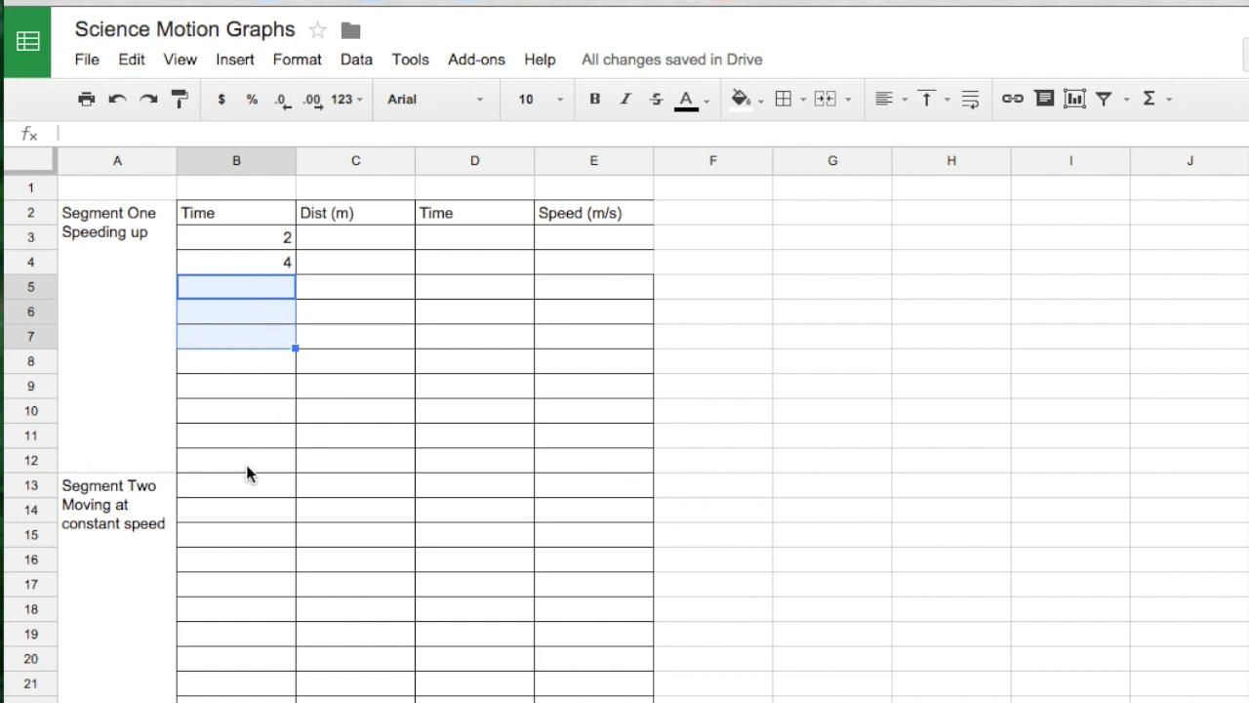
left_click(244, 301)
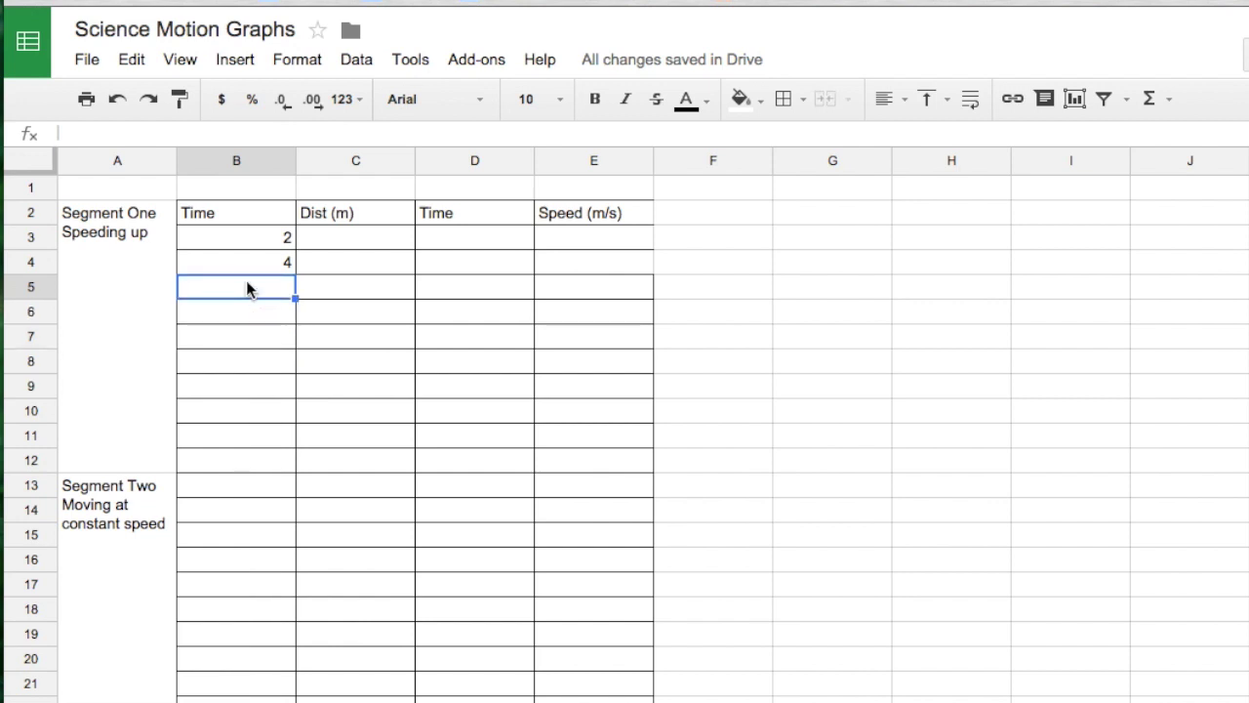
type("6")
key("Return")
type("8")
key("Return")
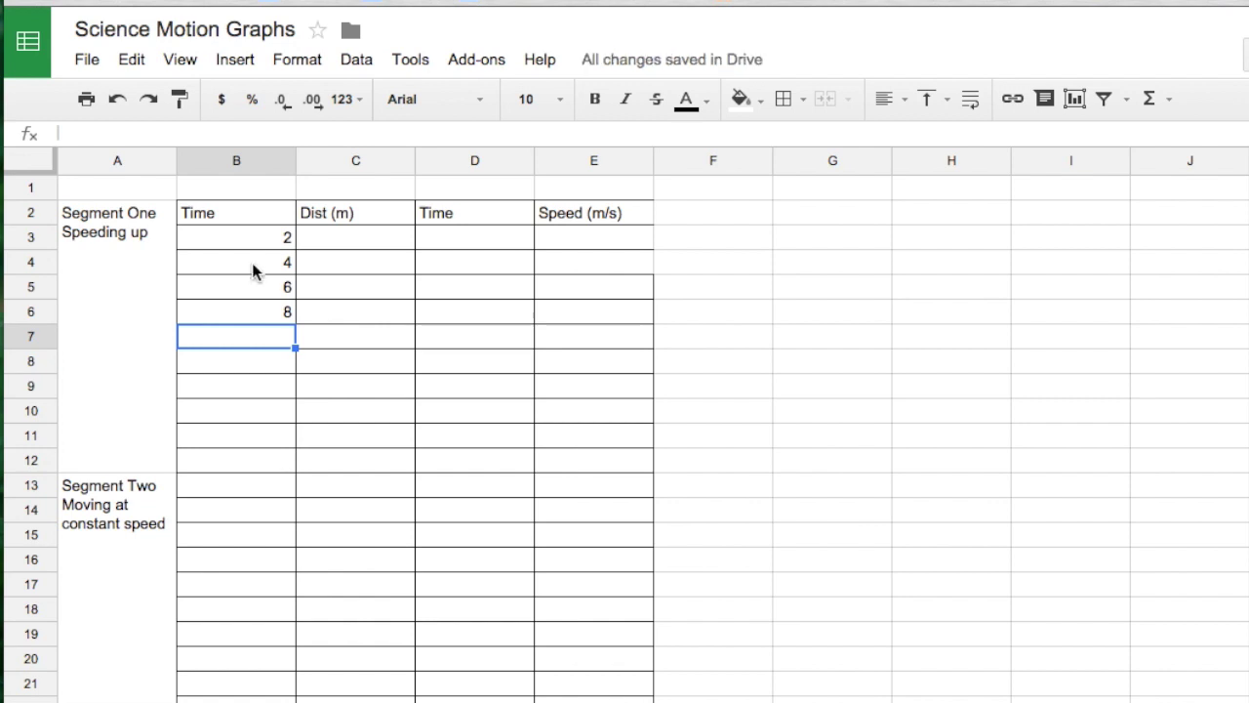
- Extend the two-second series from B3:B6 down the first Time column to 60 in row 32
scroll(257, 283, "down", 1)
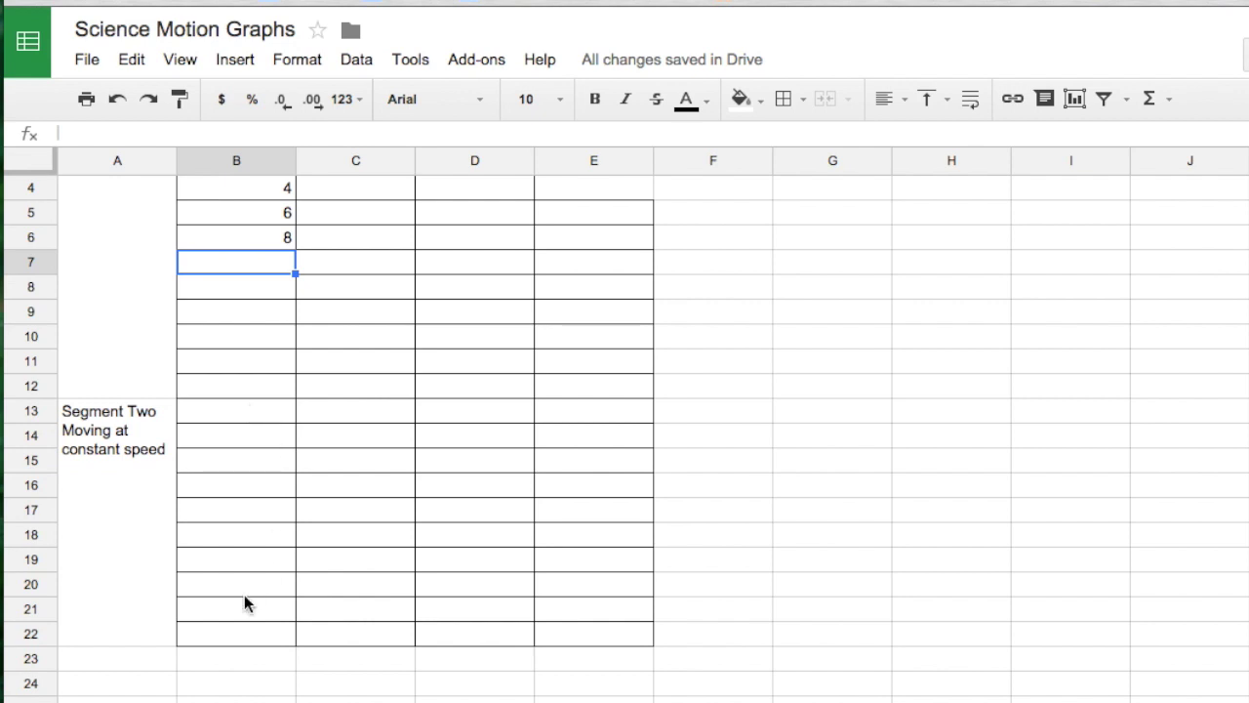
scroll(245, 586, "up", 1)
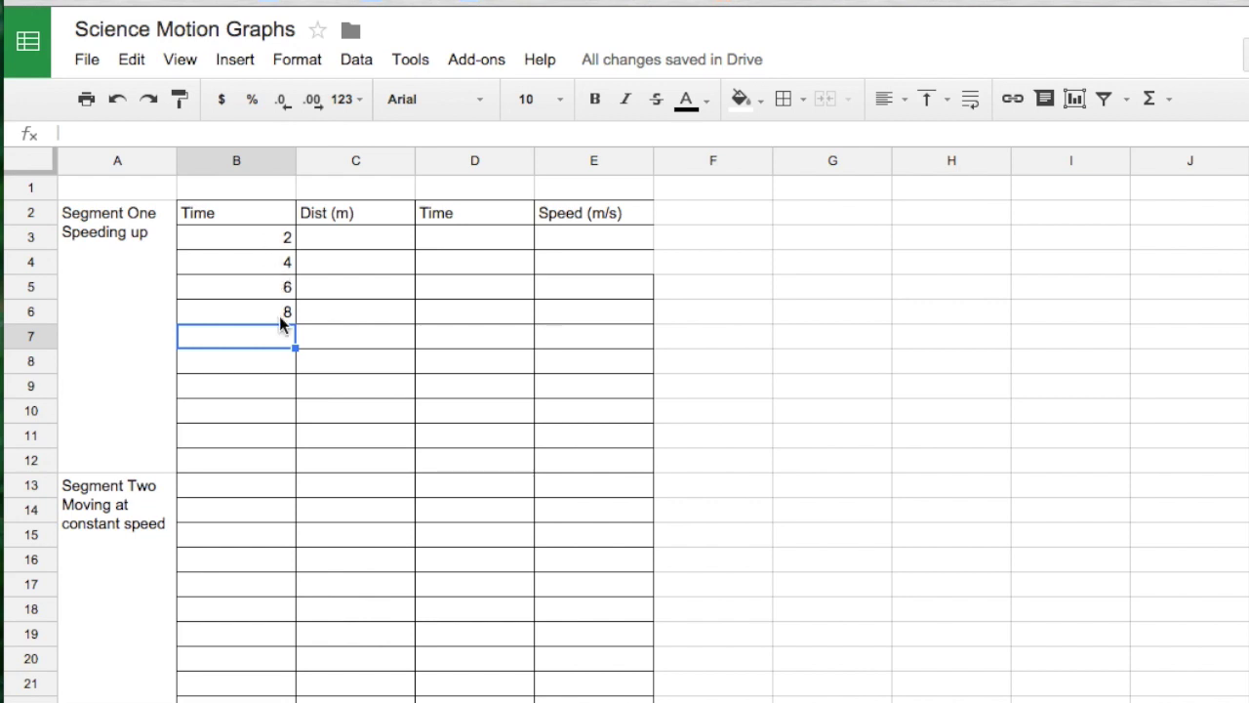
left_click(282, 247)
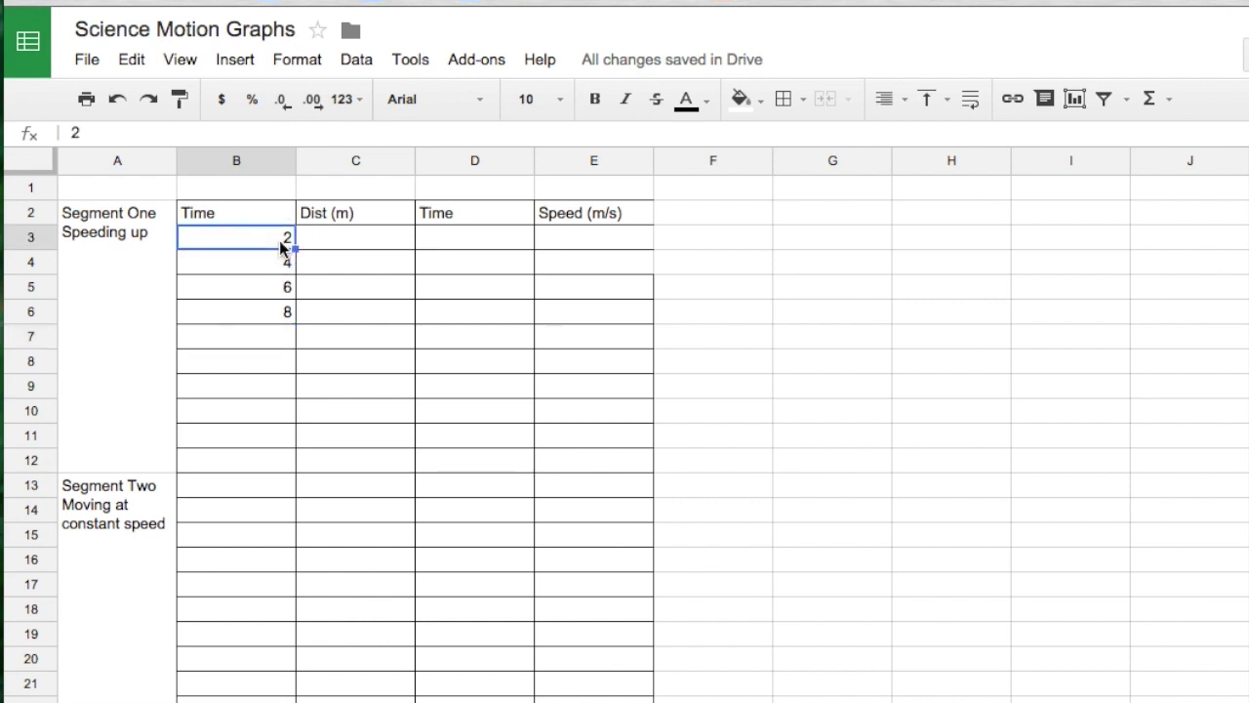
left_click(284, 314, "shift")
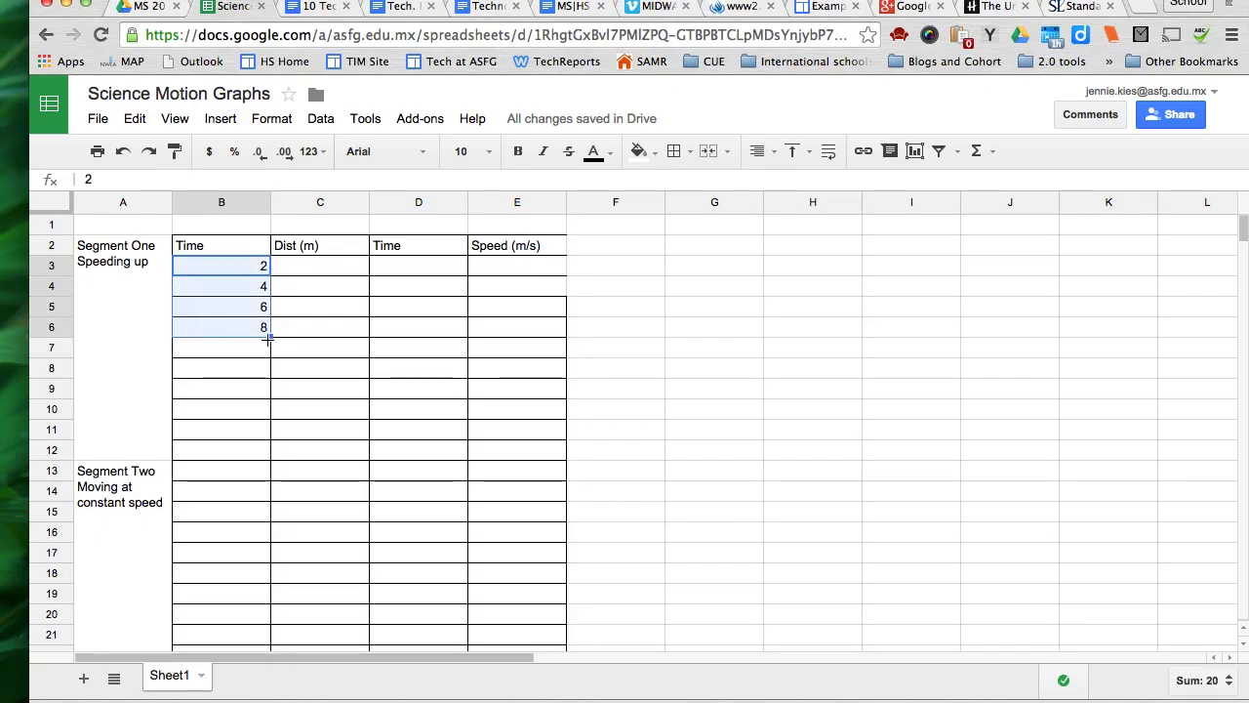
left_click_drag(269, 339, 265, 639)
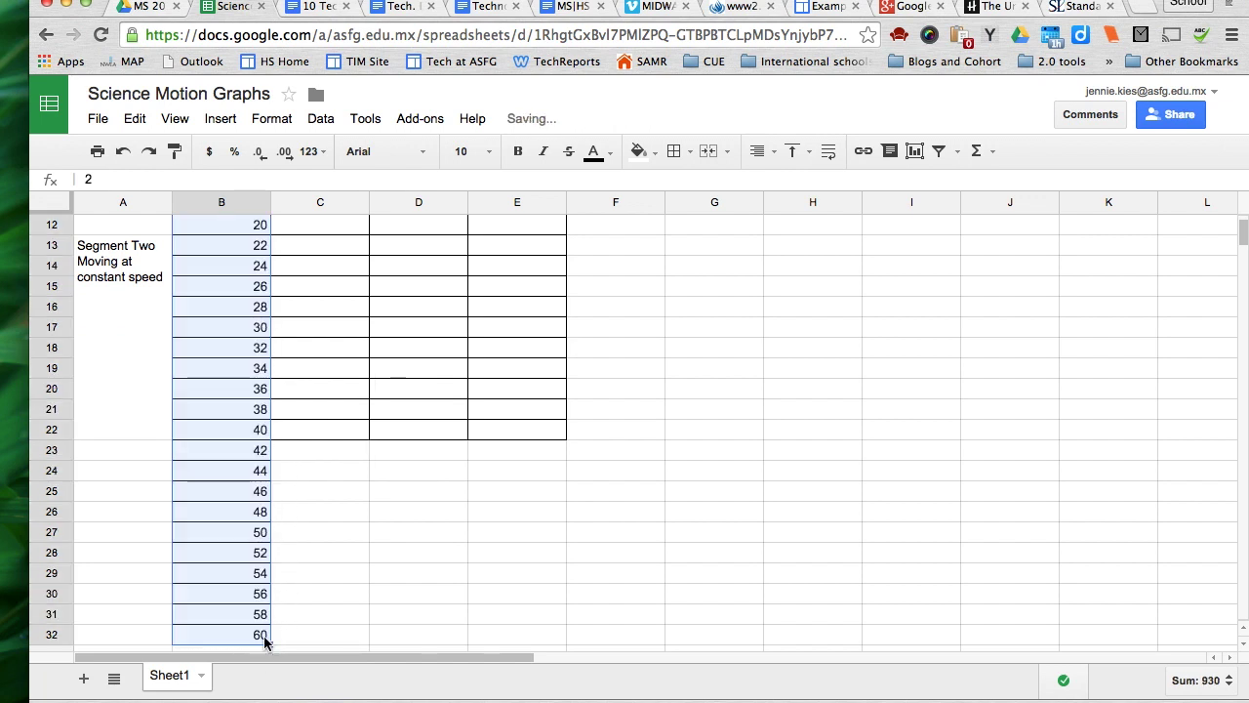
scroll(259, 435, "up", 3)
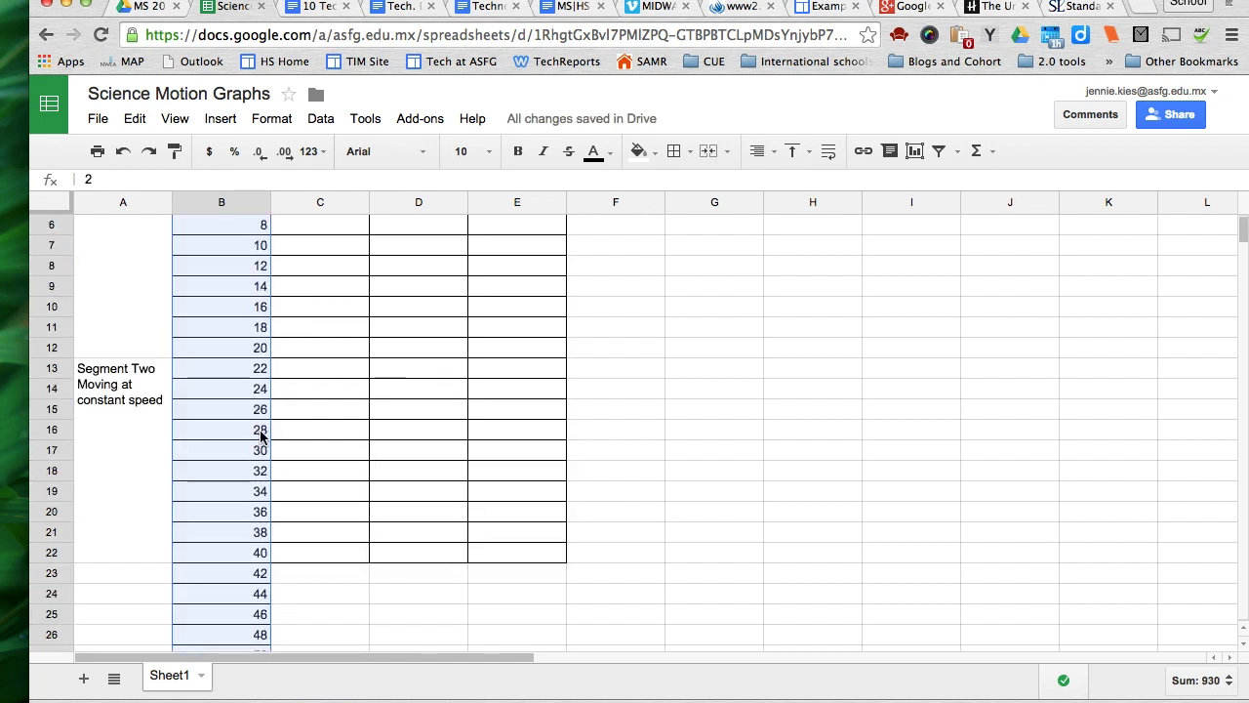
scroll(260, 438, "up", 1)
scroll(256, 371, "up", 2)
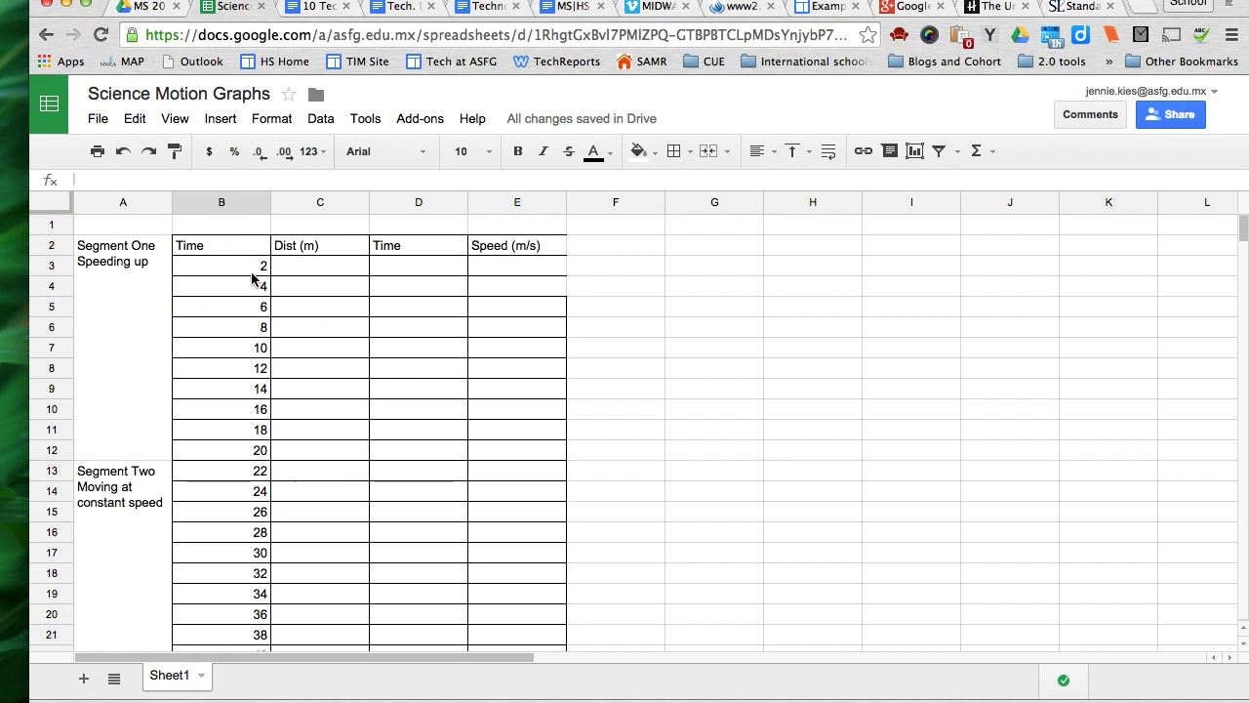
- Copy the whole first Time column from column B into column D
left_click(251, 277)
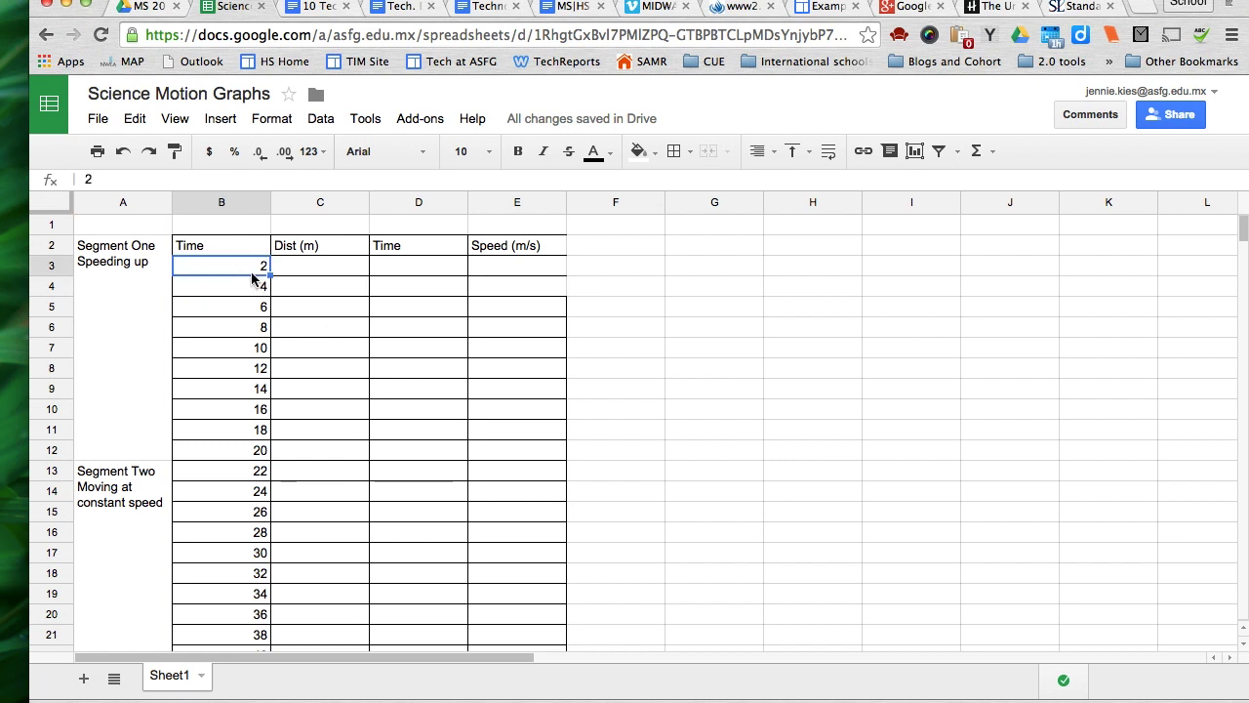
left_click(404, 270)
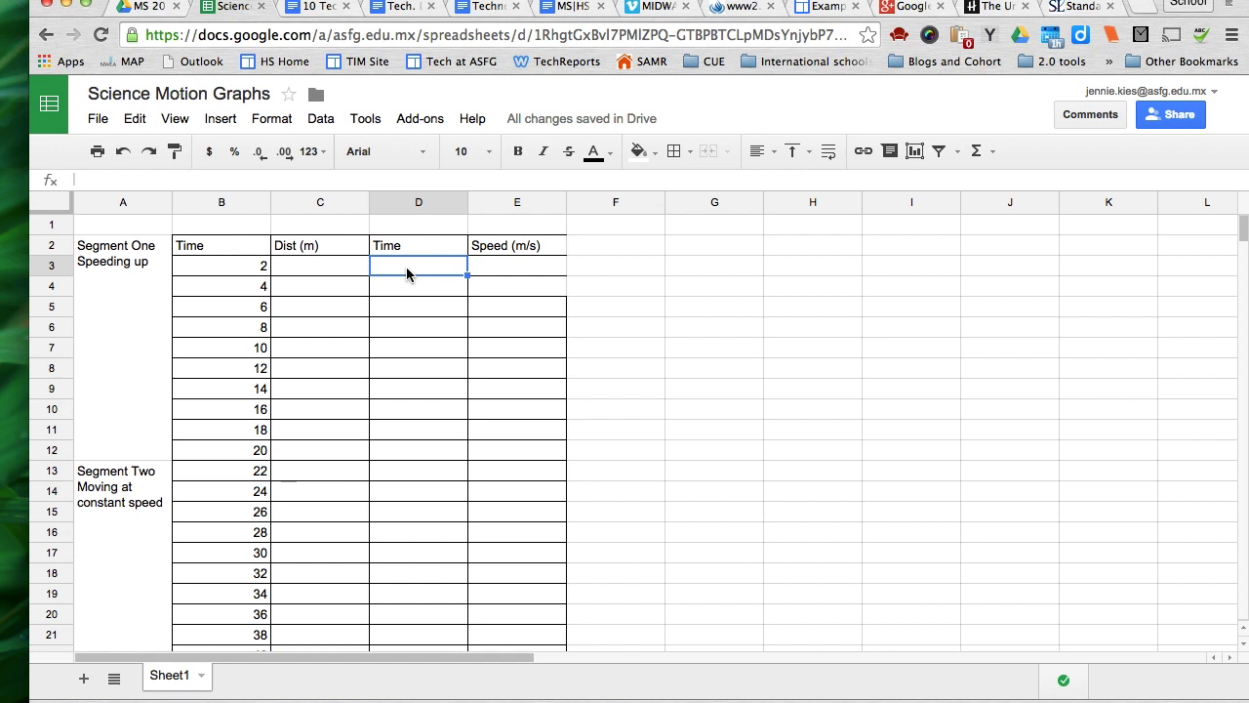
left_click(228, 202)
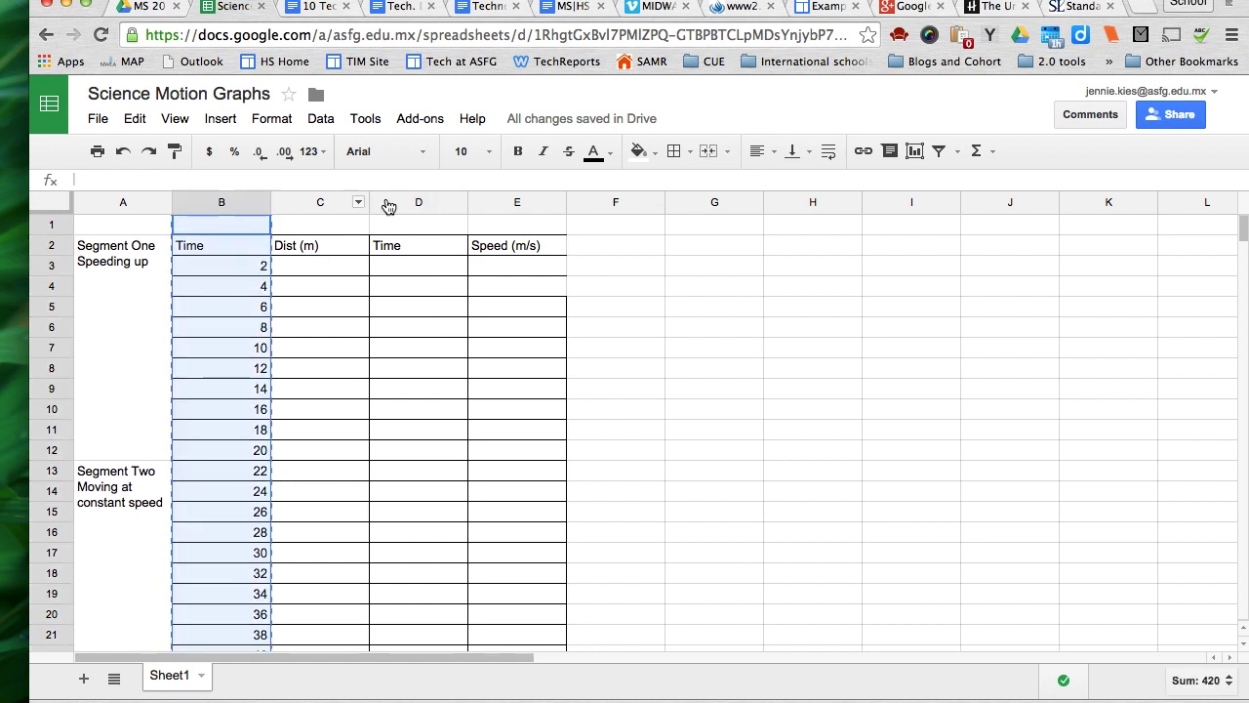
left_click(417, 202)
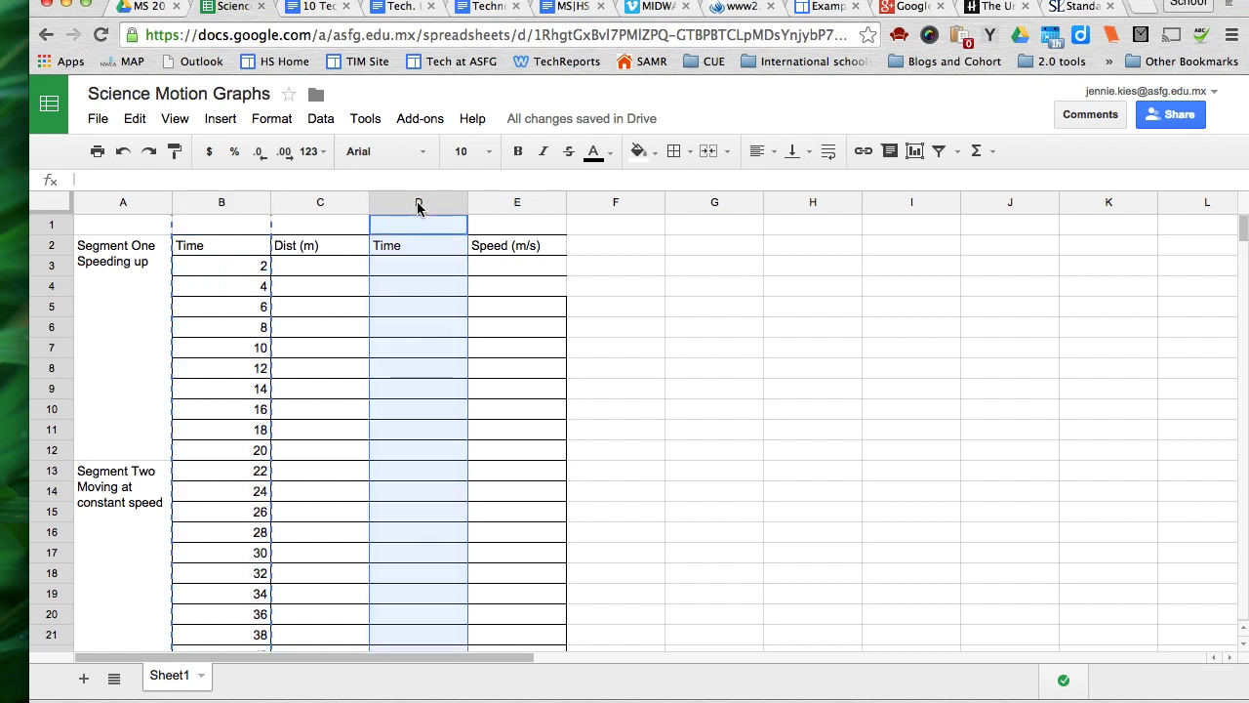
key("super+v")
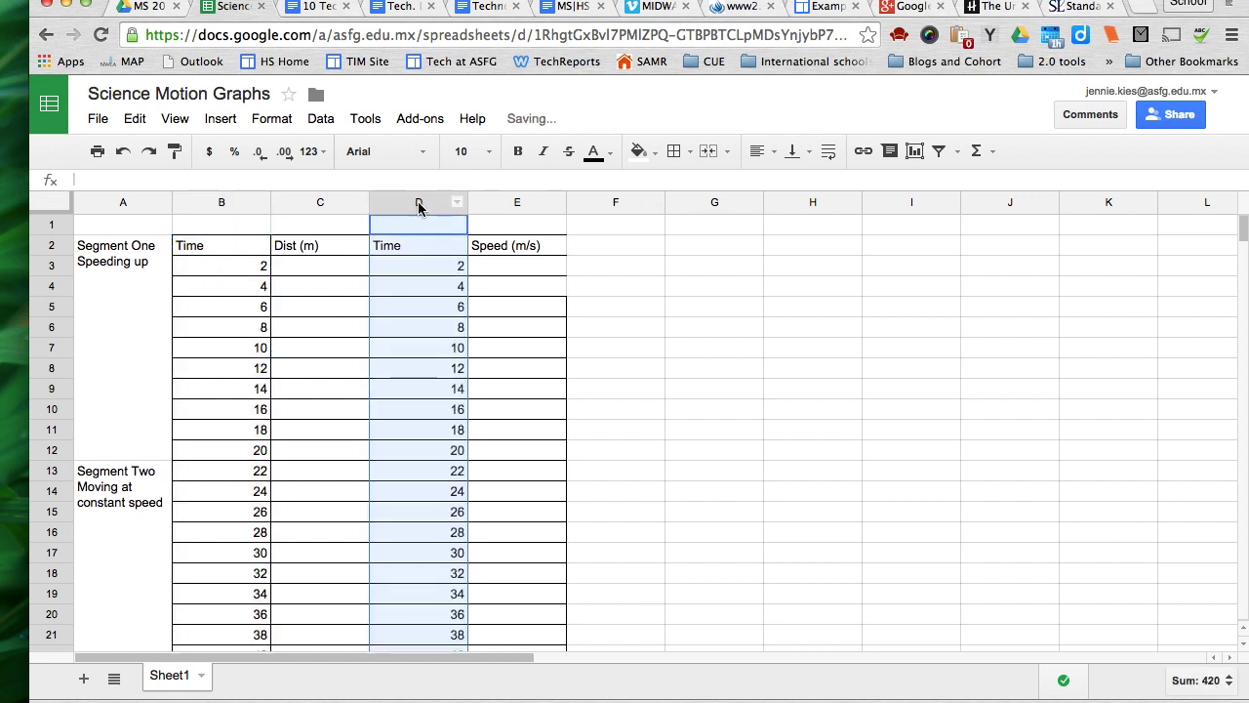
- Enter the formula =B3 in cell D3 to link the second Time column to the first
left_click(418, 272)
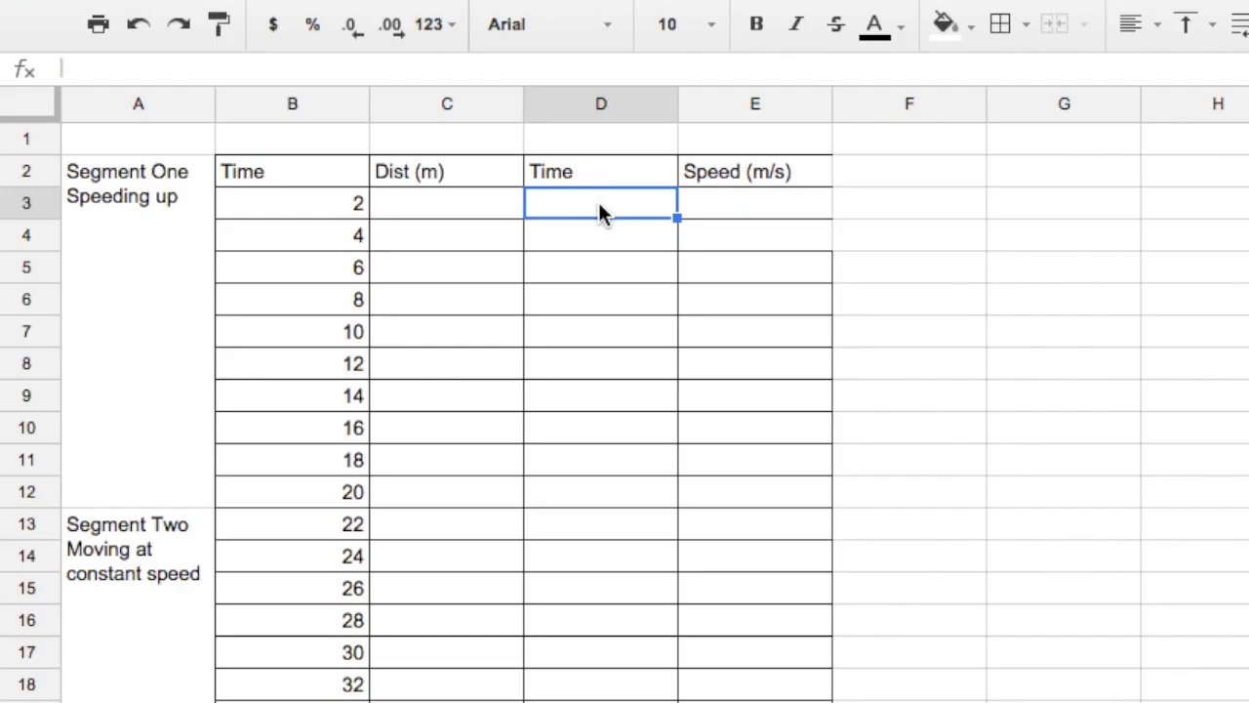
type("=")
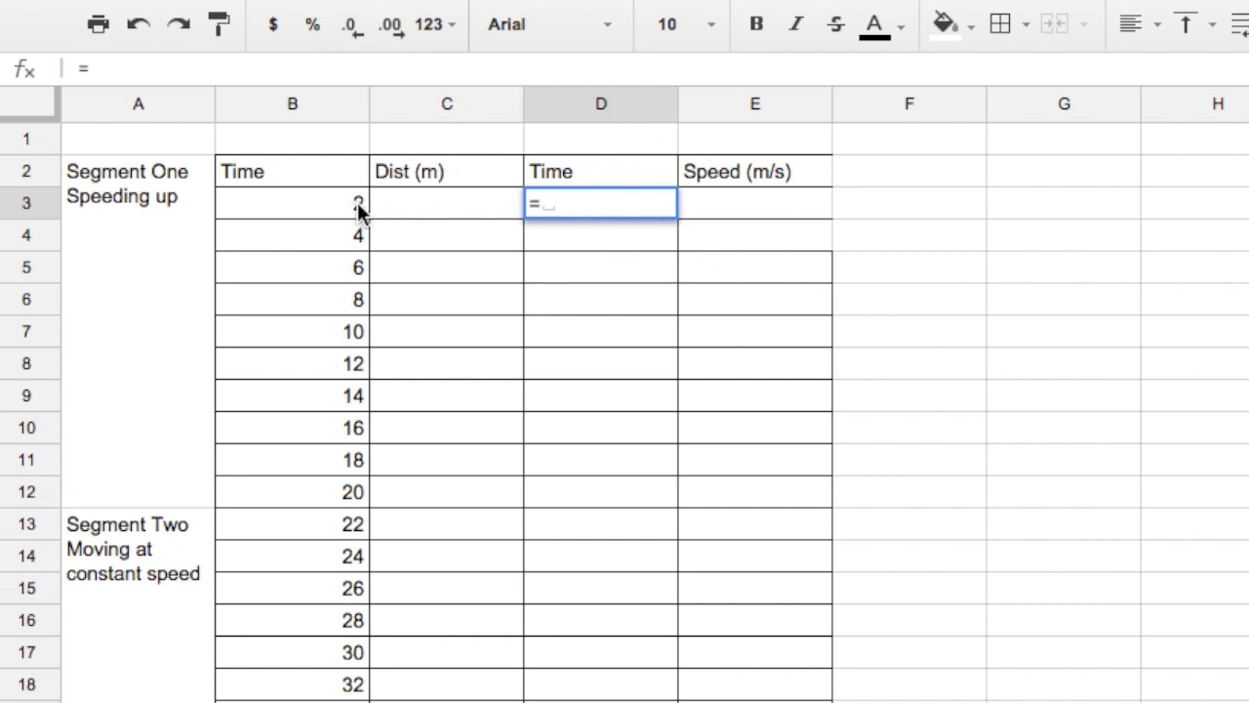
type("B3")
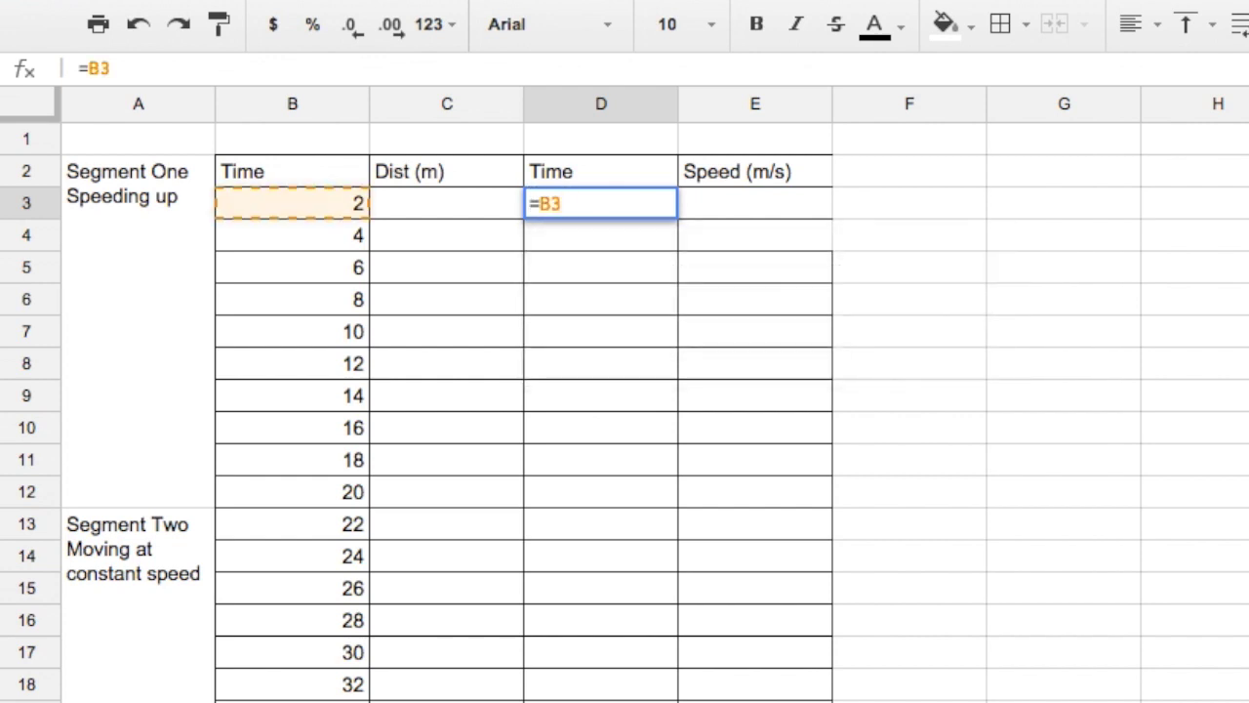
key("Return")
- Fill the D3 formula down the second Time column and check the copied references in D4 and D5
left_click(618, 201)
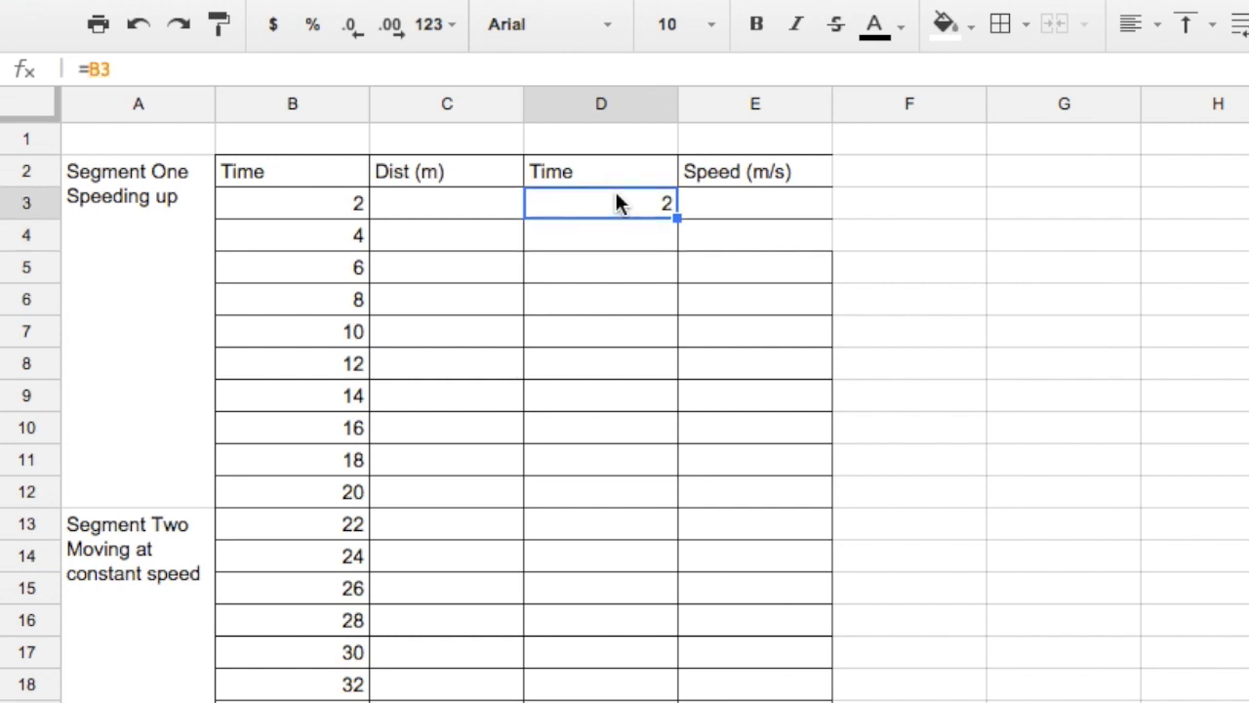
left_click_drag(678, 218, 677, 245)
scroll(698, 347, "up", 8)
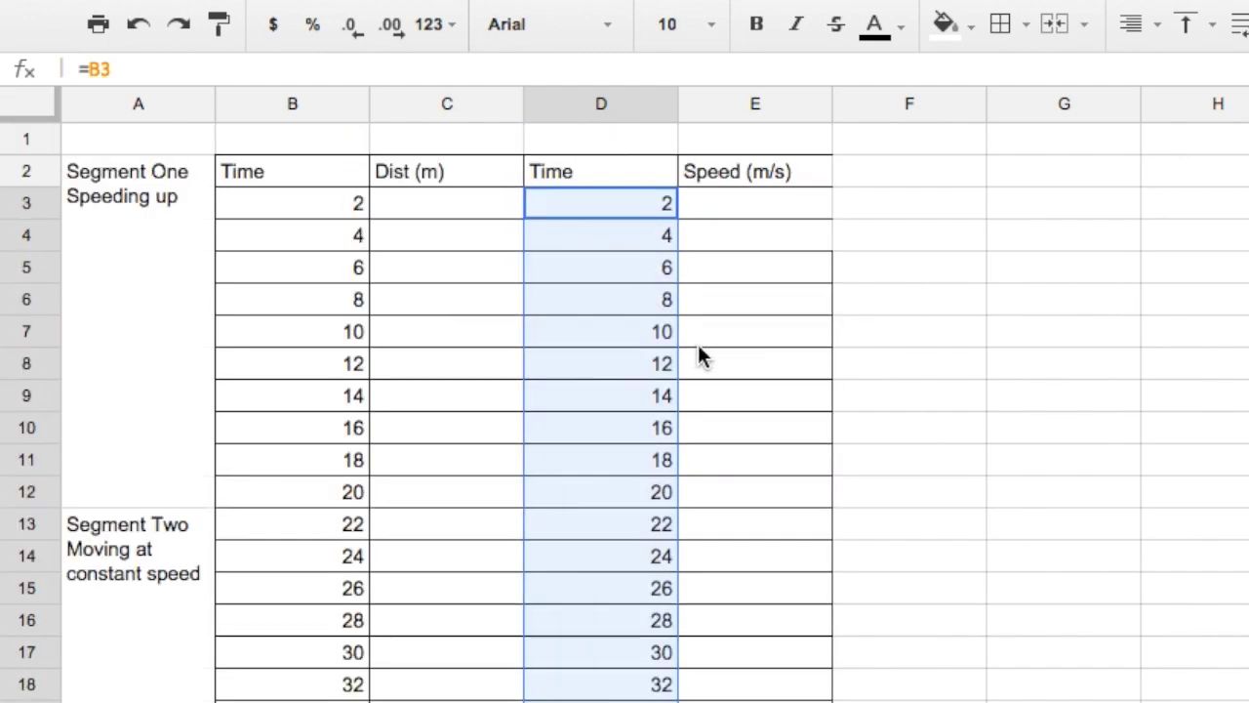
left_click(644, 212)
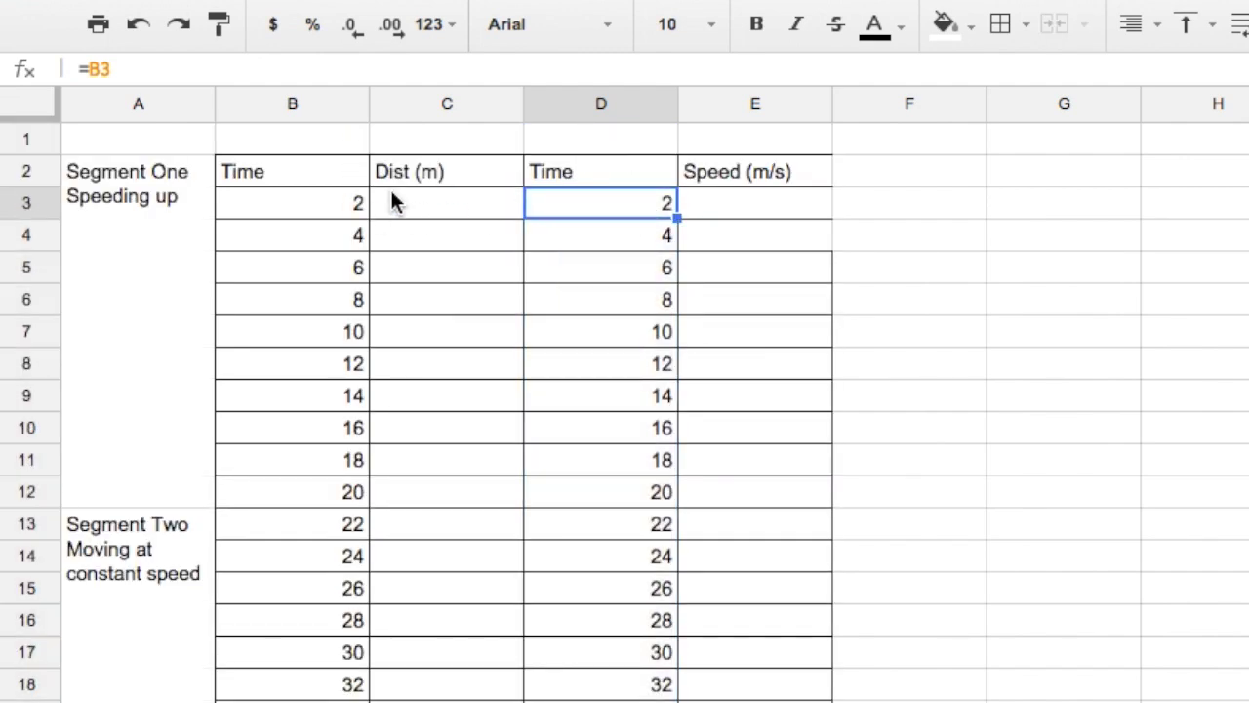
left_click(629, 246)
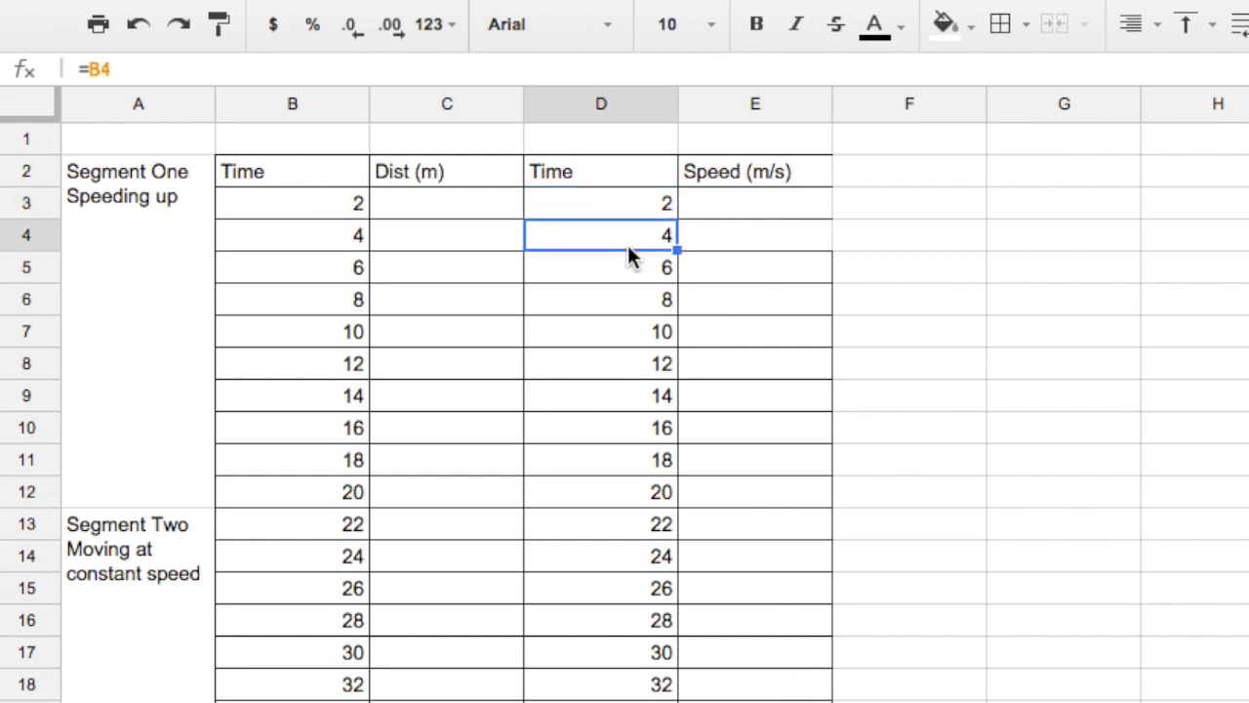
left_click(358, 234)
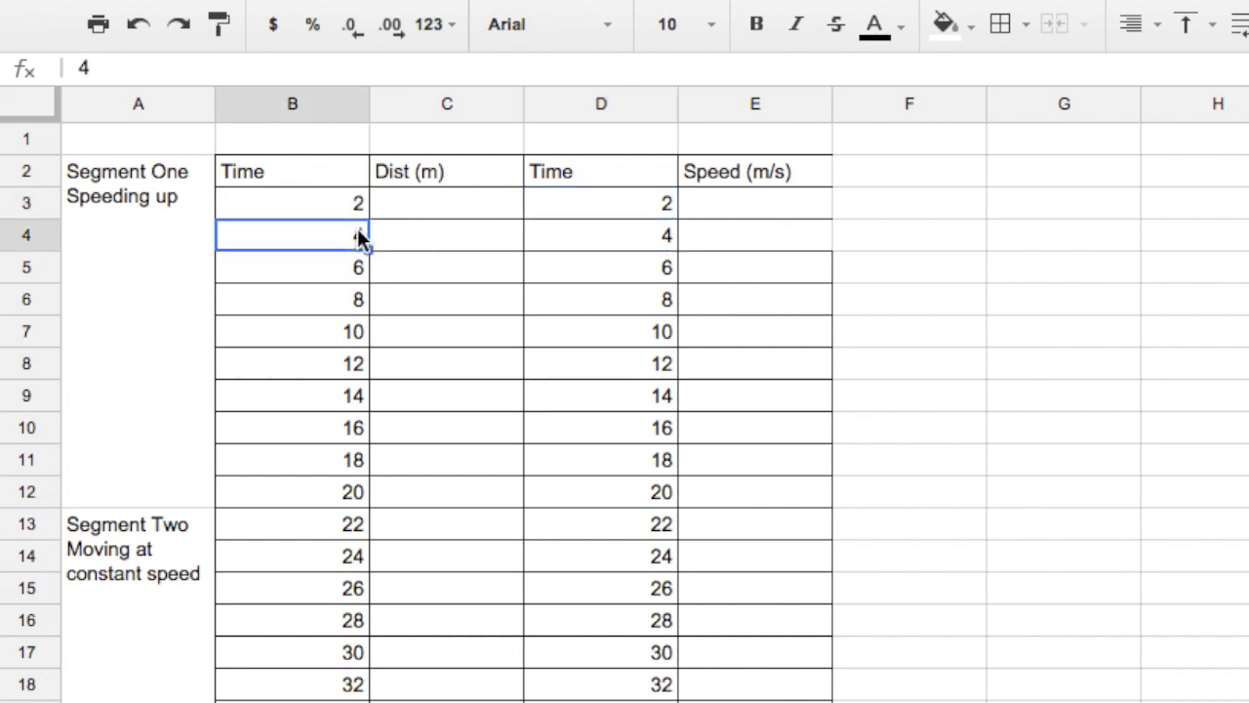
left_click(617, 280)
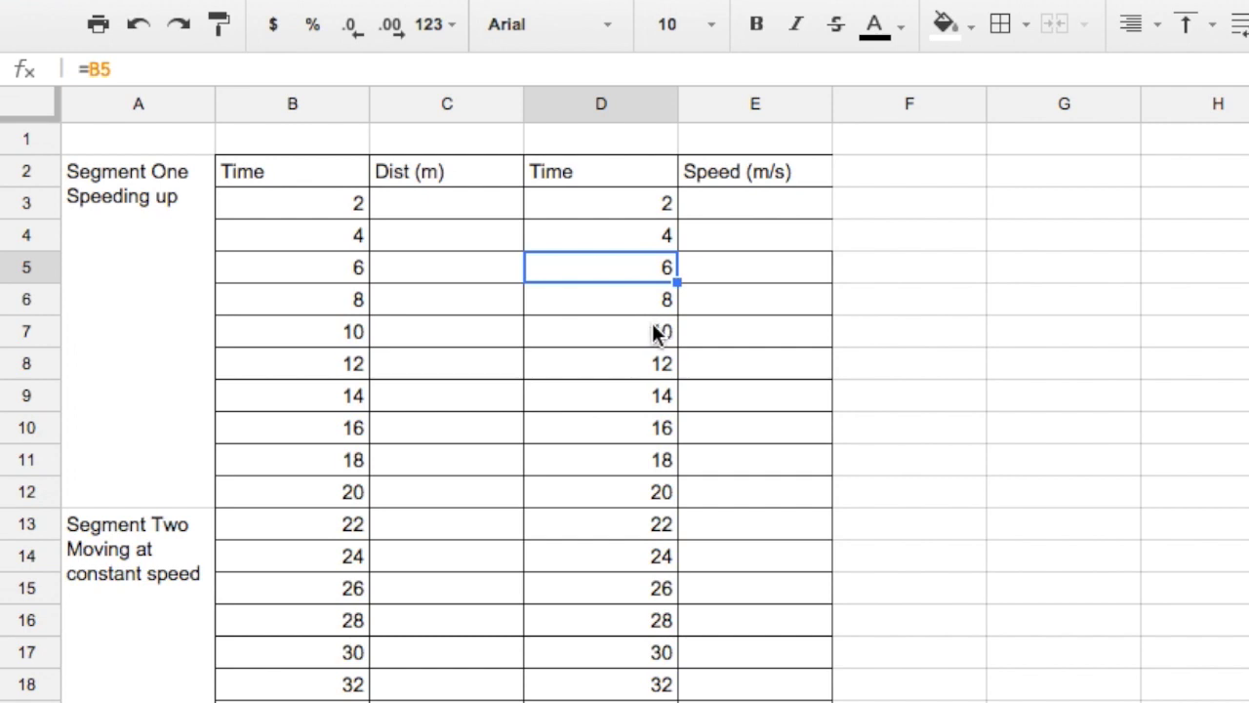
- Enter the Segment One distances 1, 3, 5, 8, 11, 15, 18, 24, 30 and 38 in cells C3 to C12
left_click(498, 219)
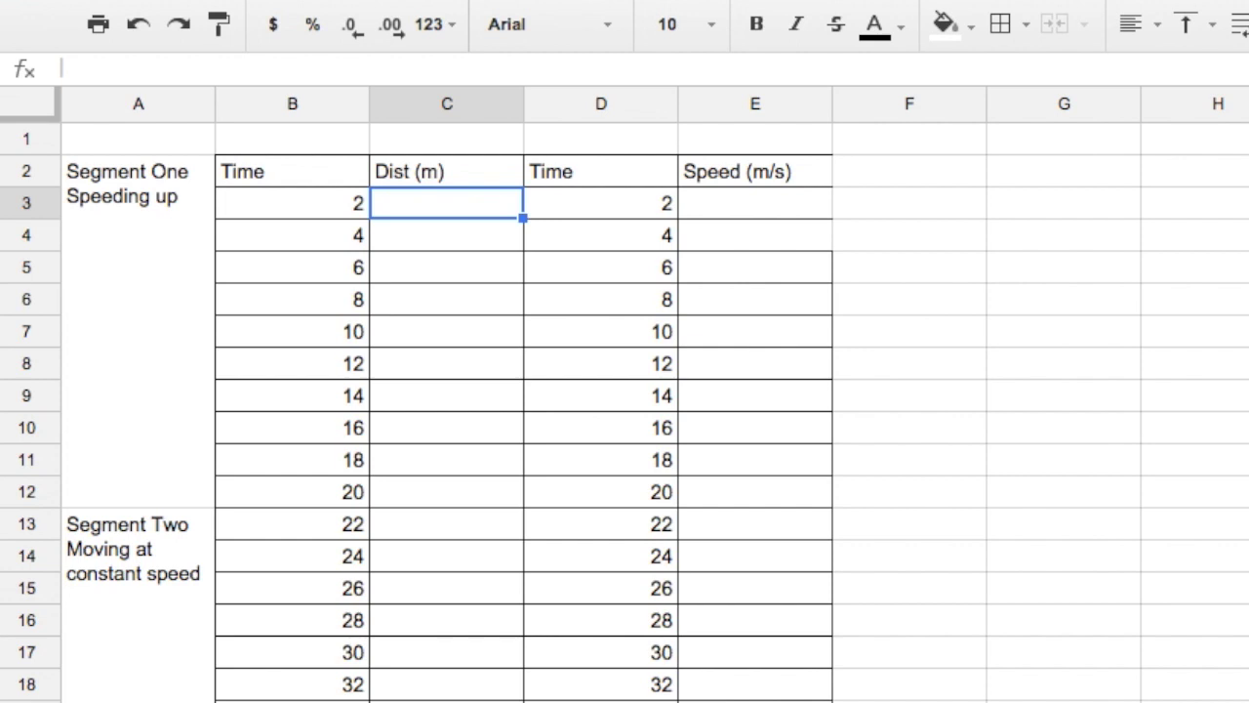
type("1")
key("Return")
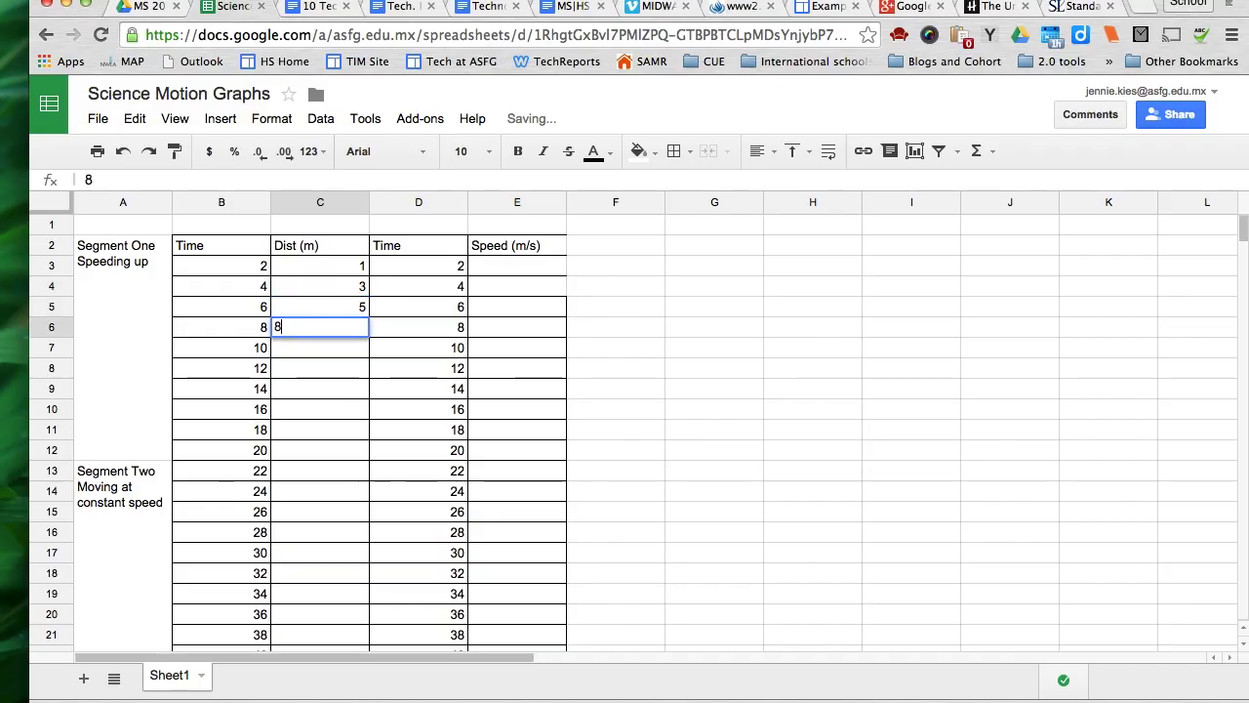
key("Return")
type("11")
key("Return")
type("15")
key("Return")
type("18")
key("Return")
type("24")
key("Return")
type("30 38")
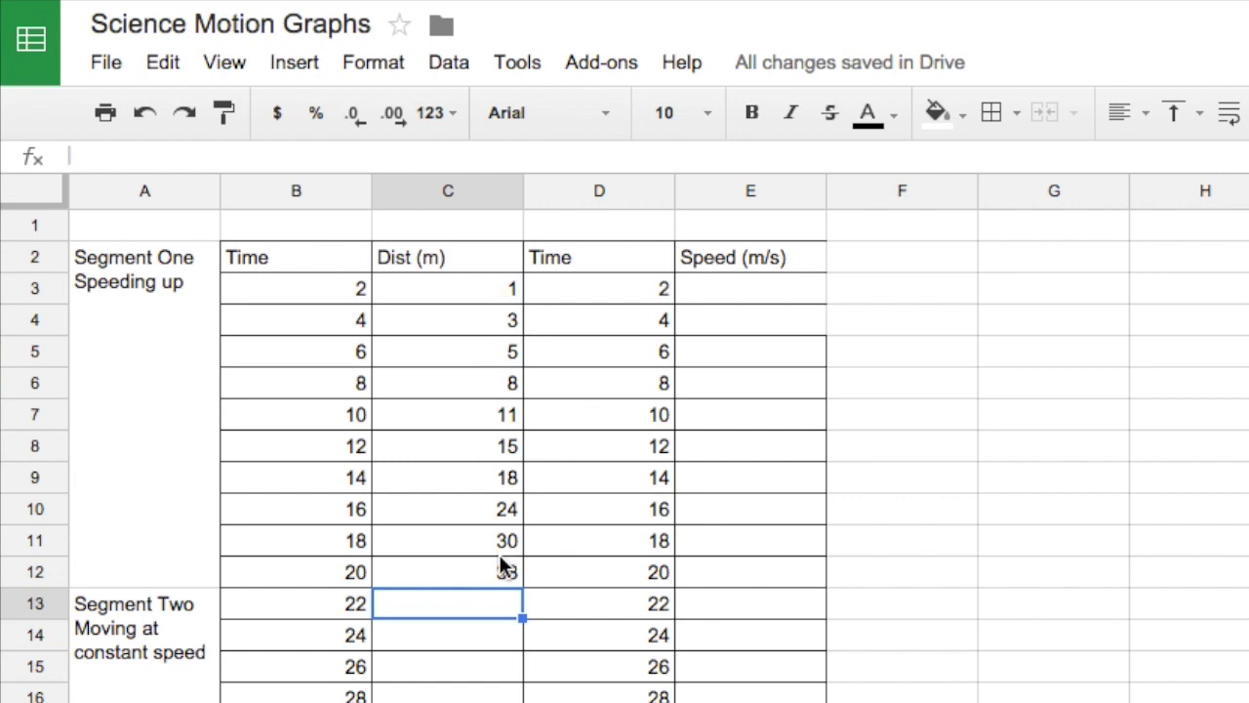
- Calculate the speed in E3 with =C3/B3 and fill the formula down to row 12
left_click(744, 285)
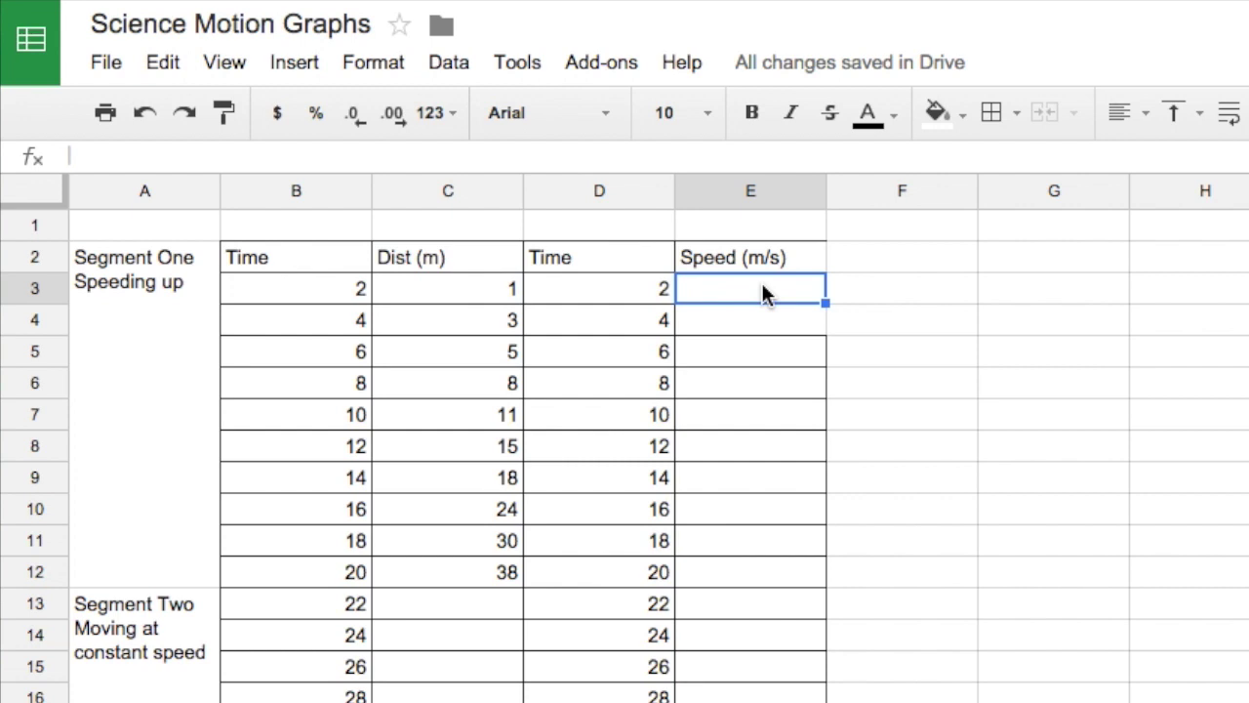
type("=")
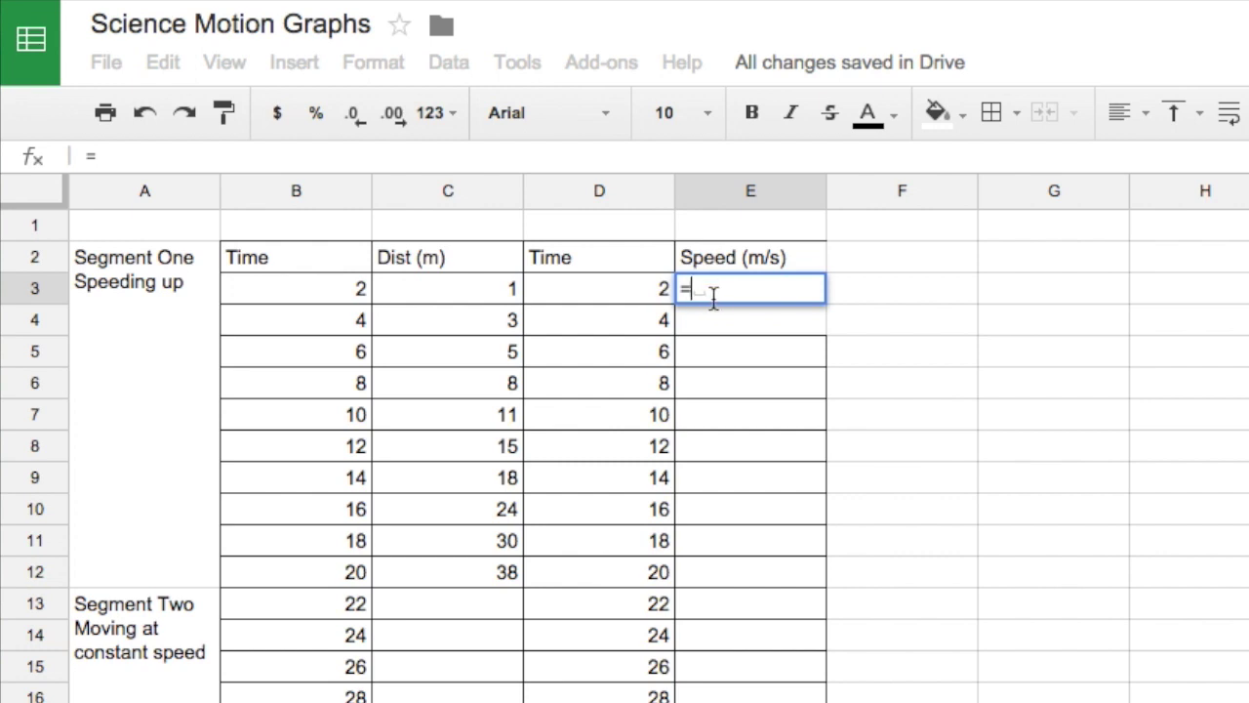
left_click(490, 293)
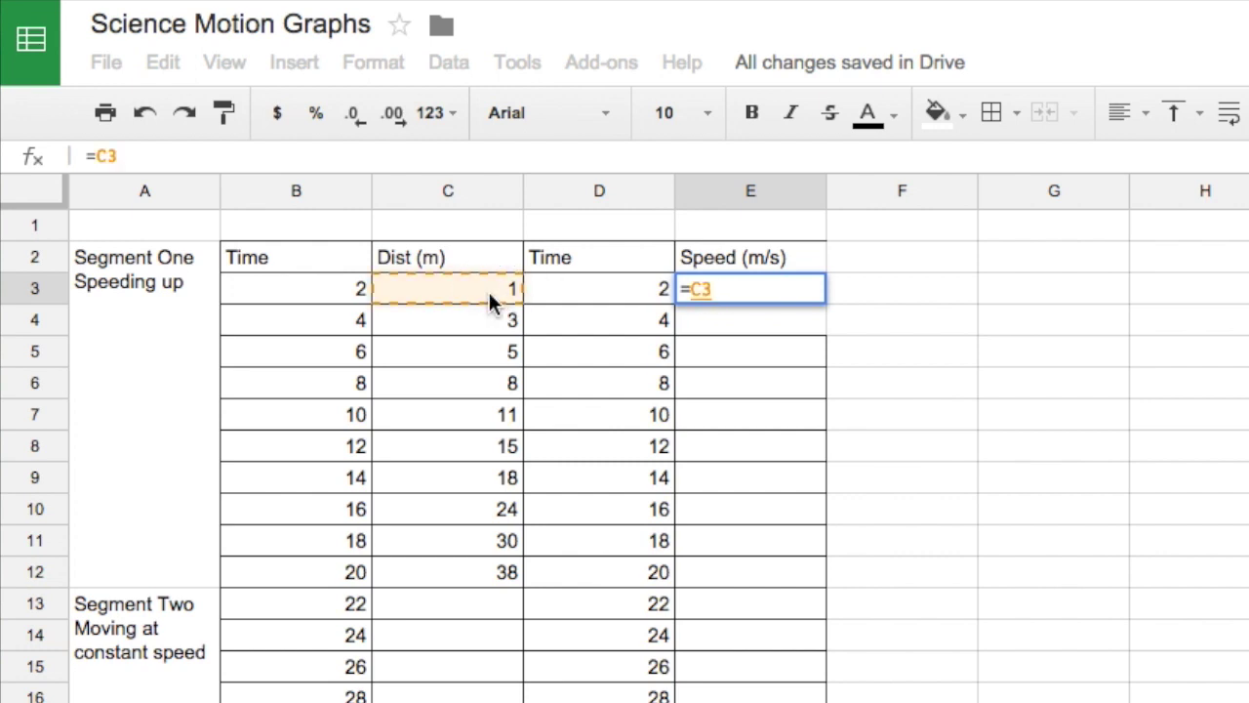
type("/")
left_click(274, 289)
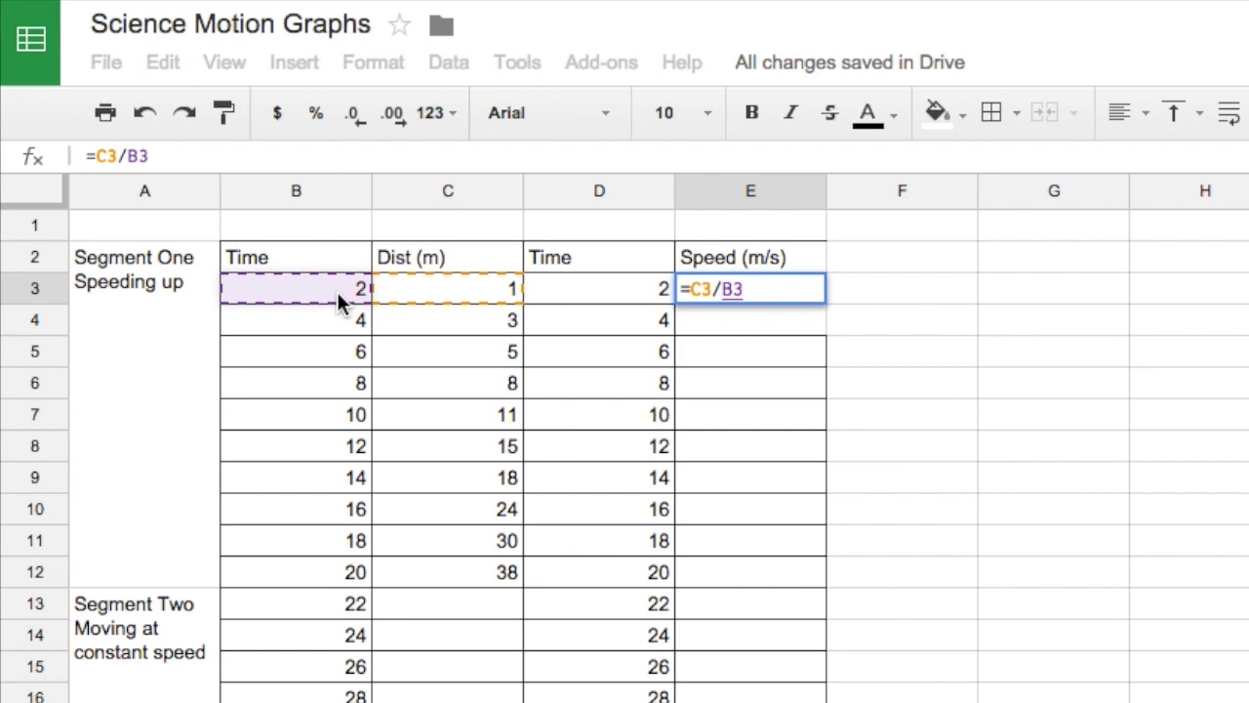
key("Return")
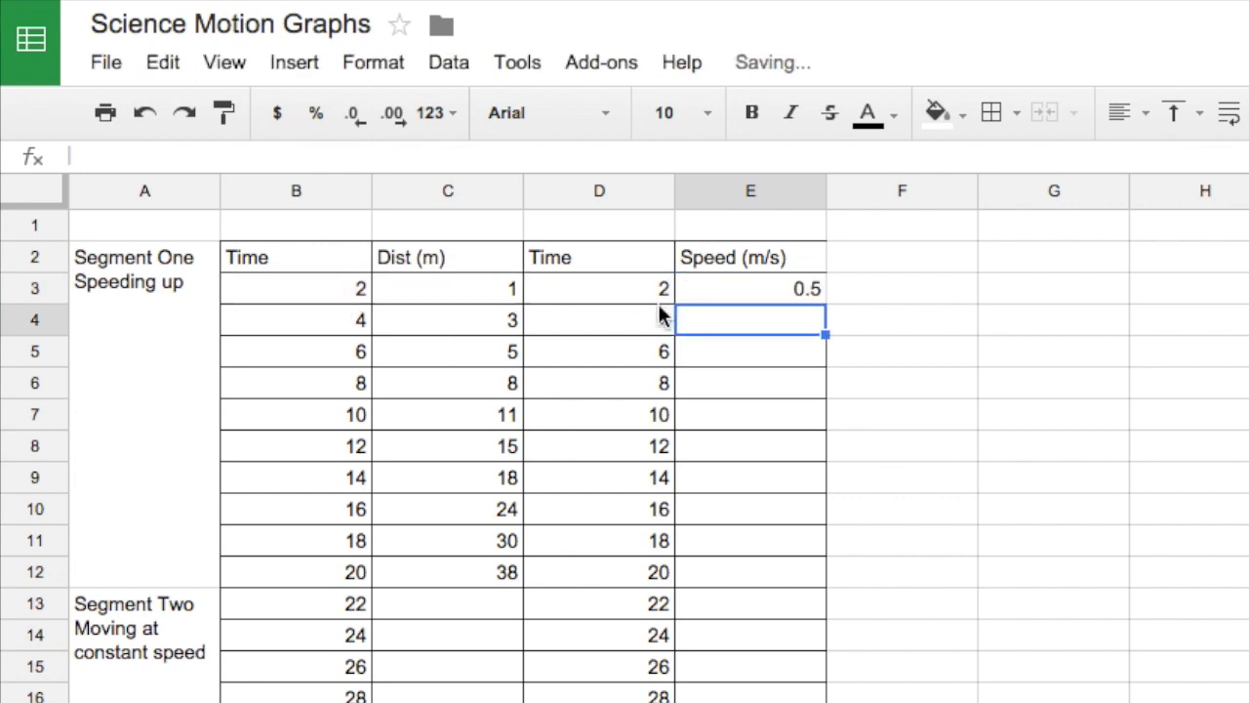
left_click(816, 297)
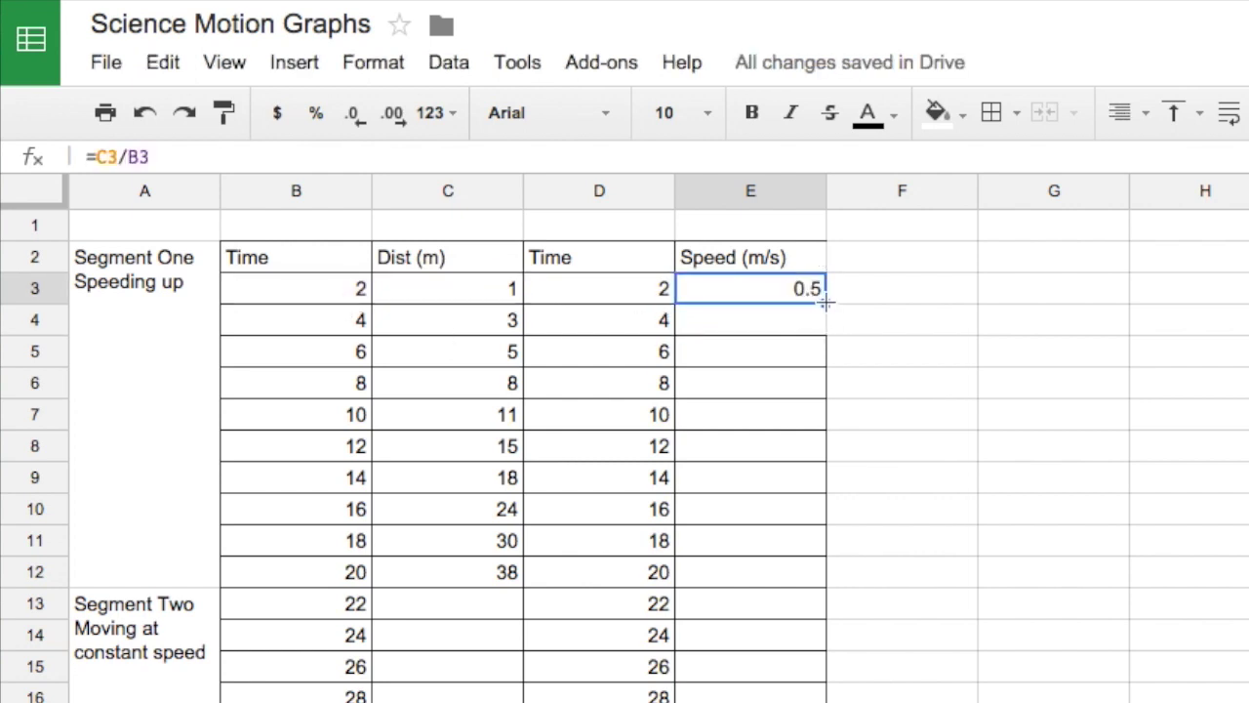
left_click_drag(826, 303, 825, 576)
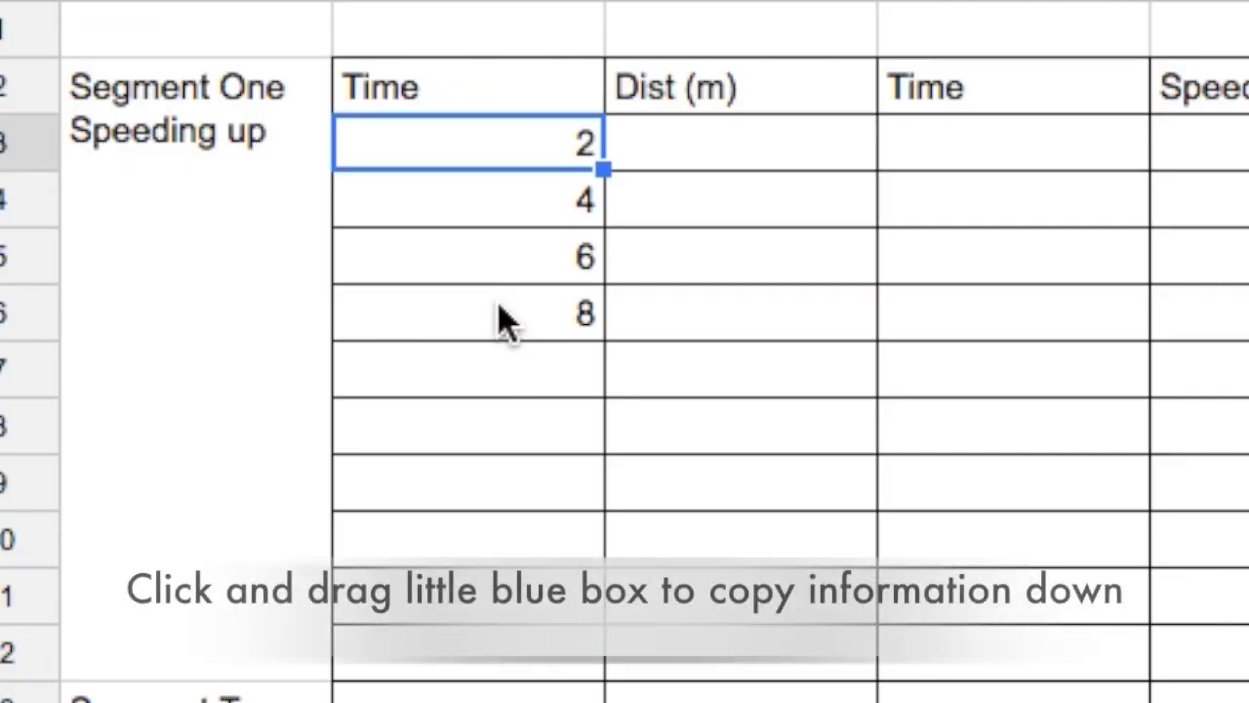
left_click(502, 321, "shift")
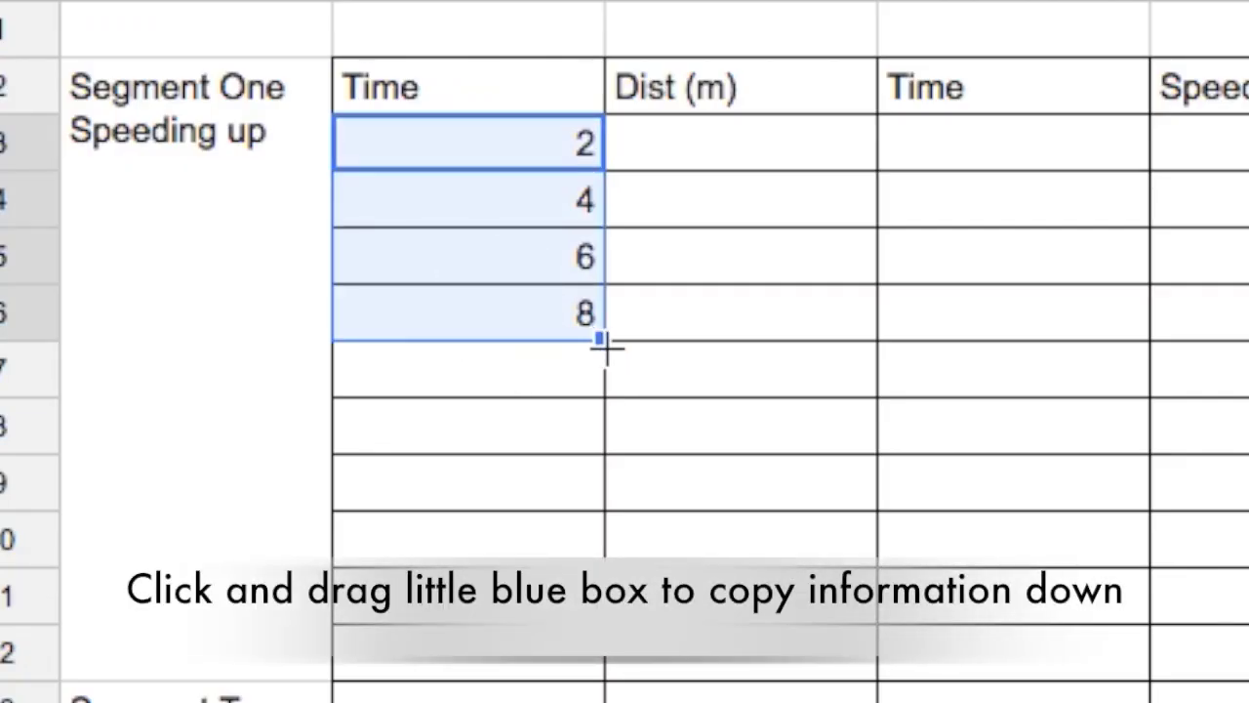
left_click_drag(605, 341, 618, 683)
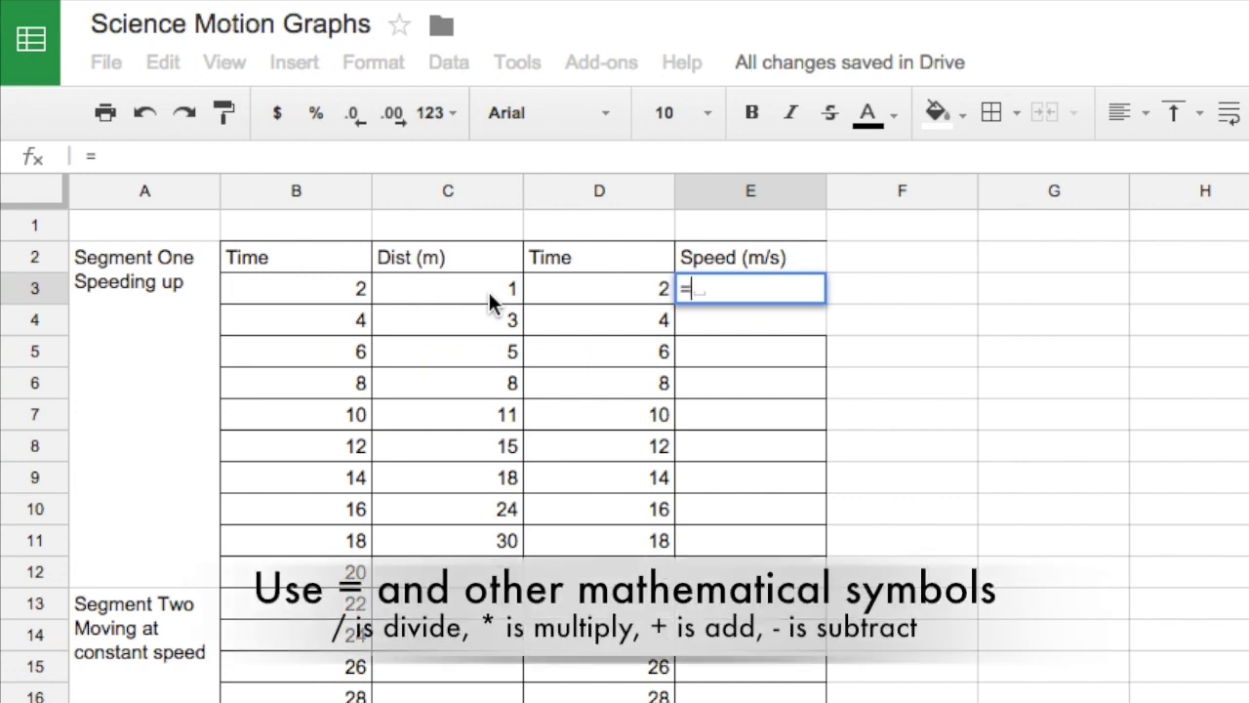
left_click(489, 292)
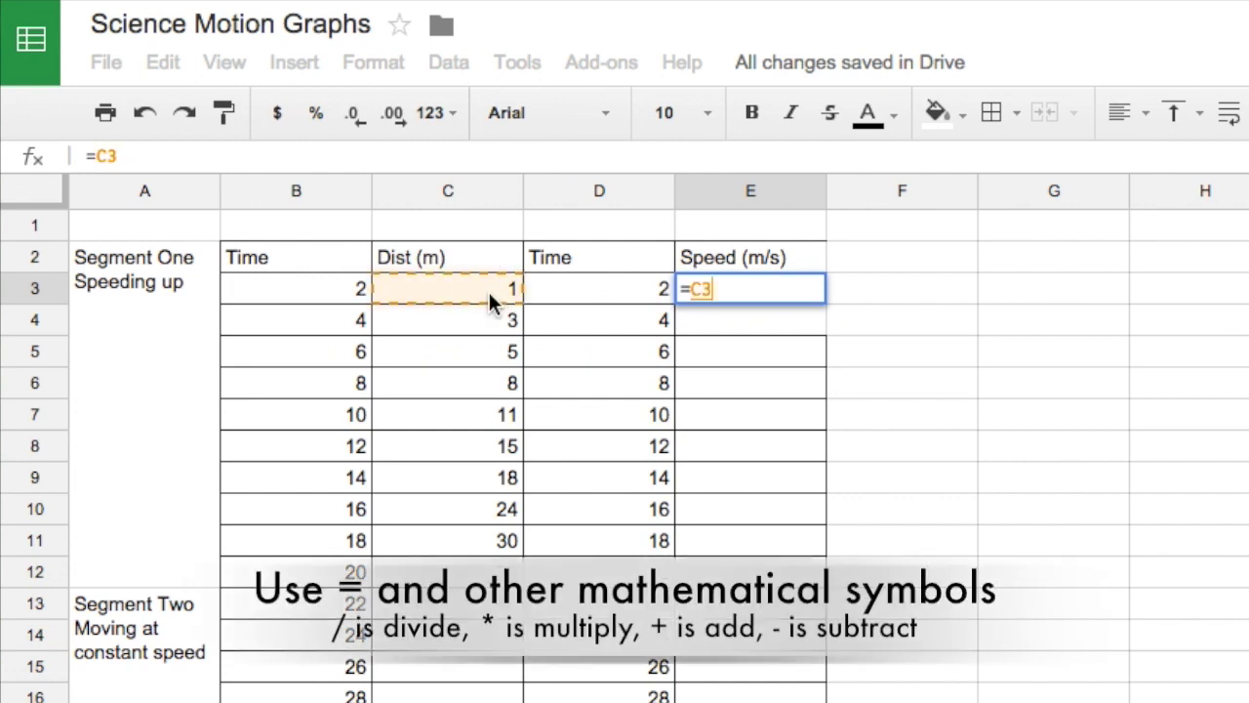
type("/")
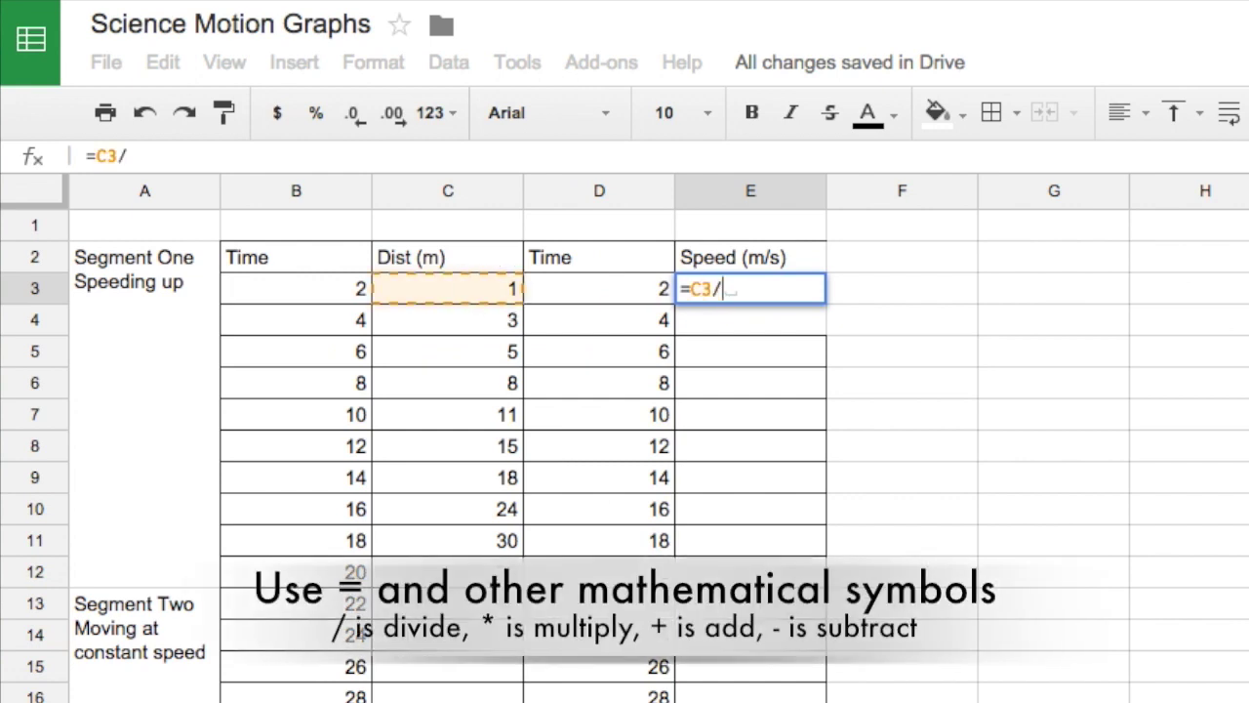